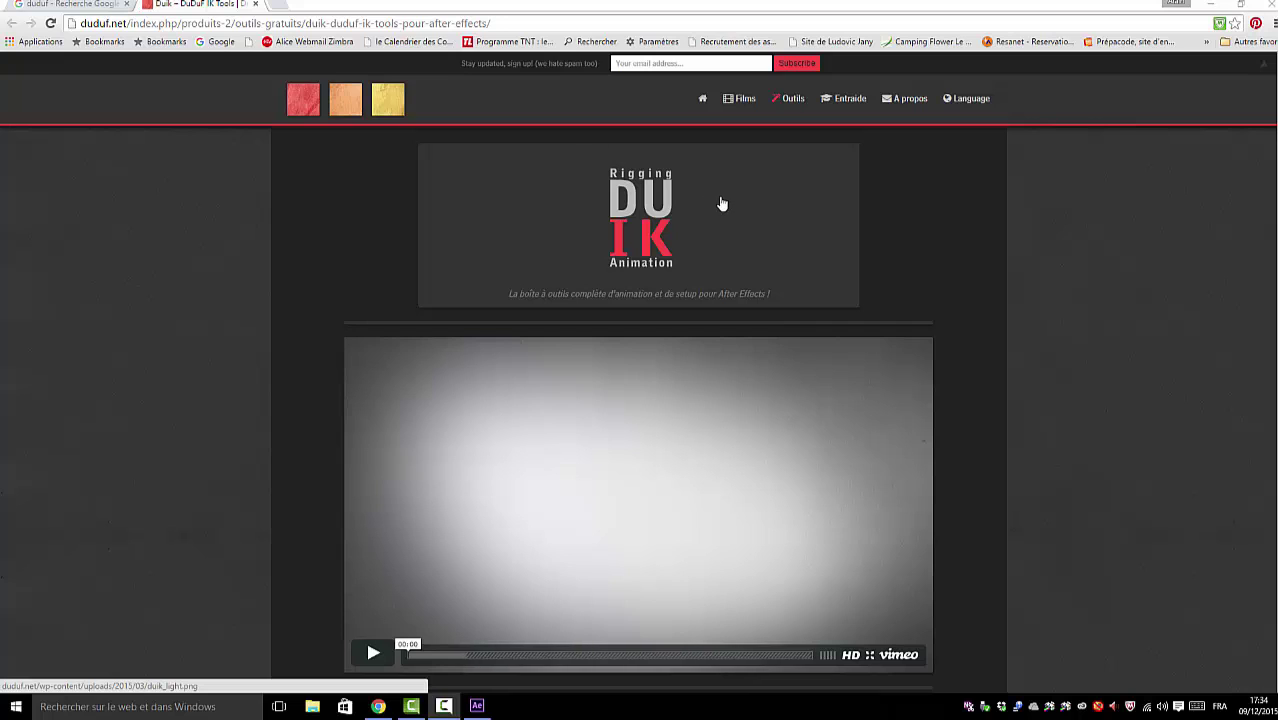
Examine the Duik page's presentation video and its download, help, other tools and donation sections, and start the video
scroll(716, 199, "down", 2)
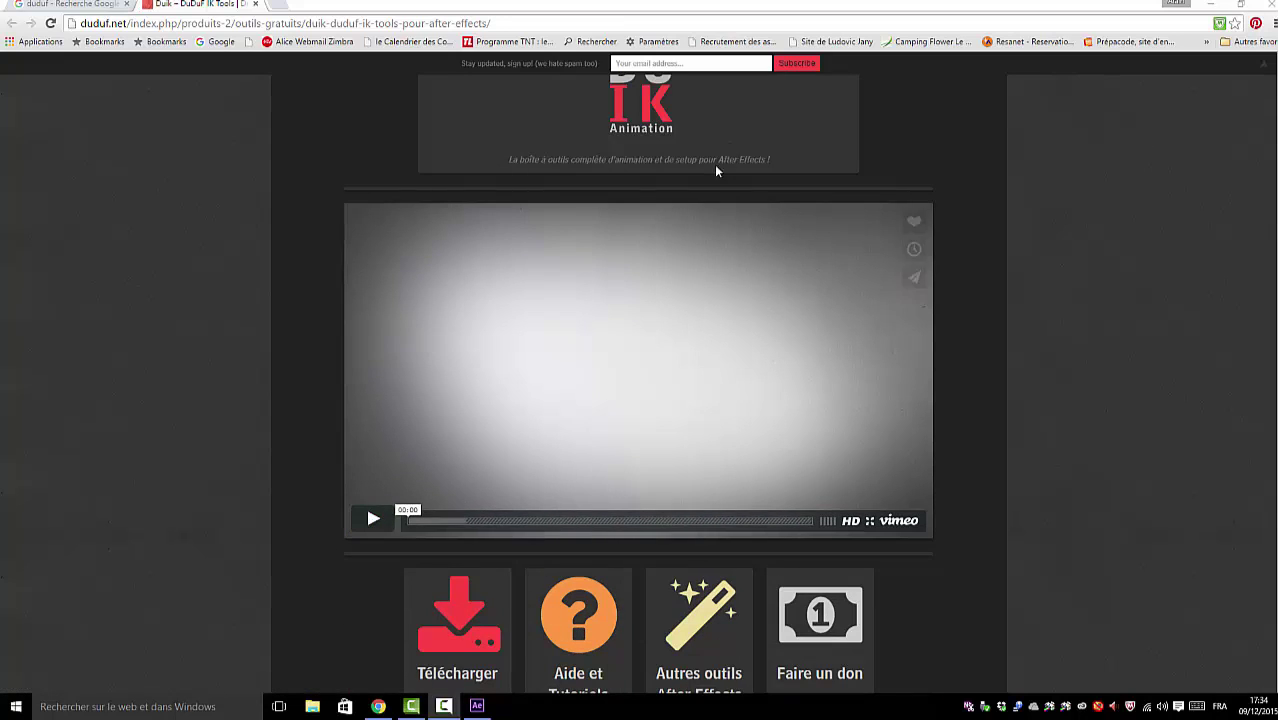
scroll(739, 154, "up", 2)
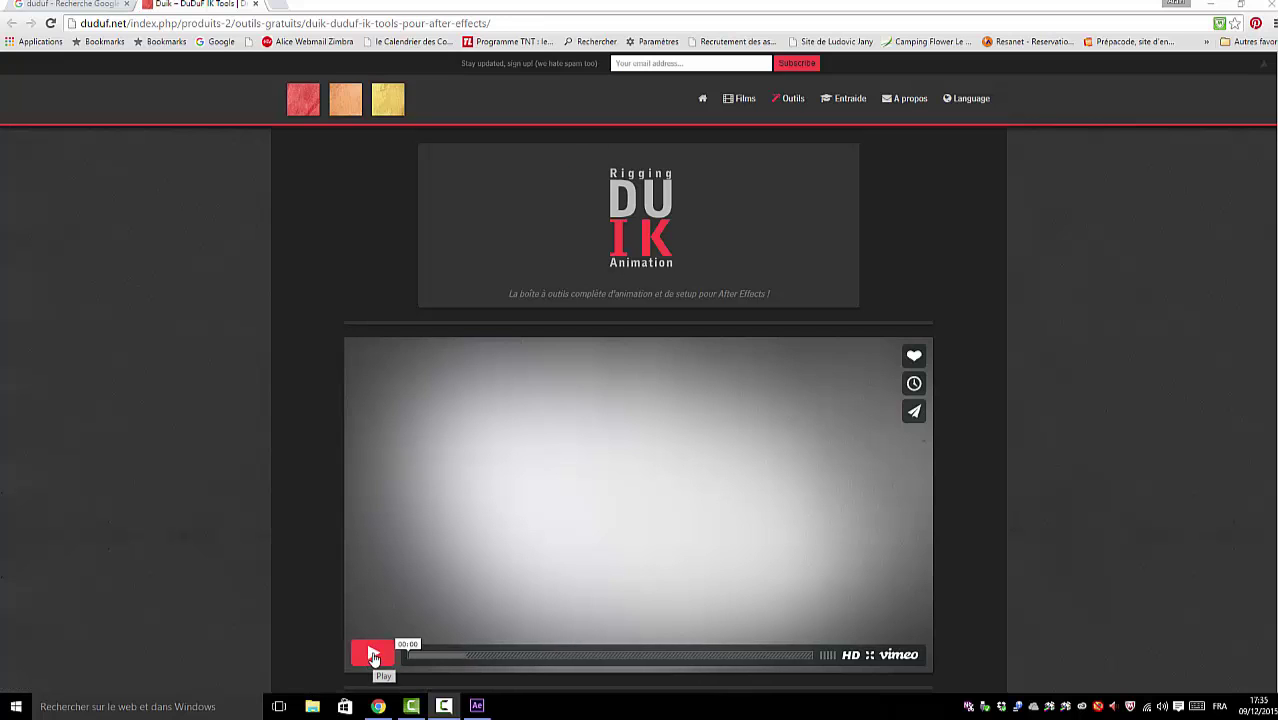
scroll(981, 421, "down", 1)
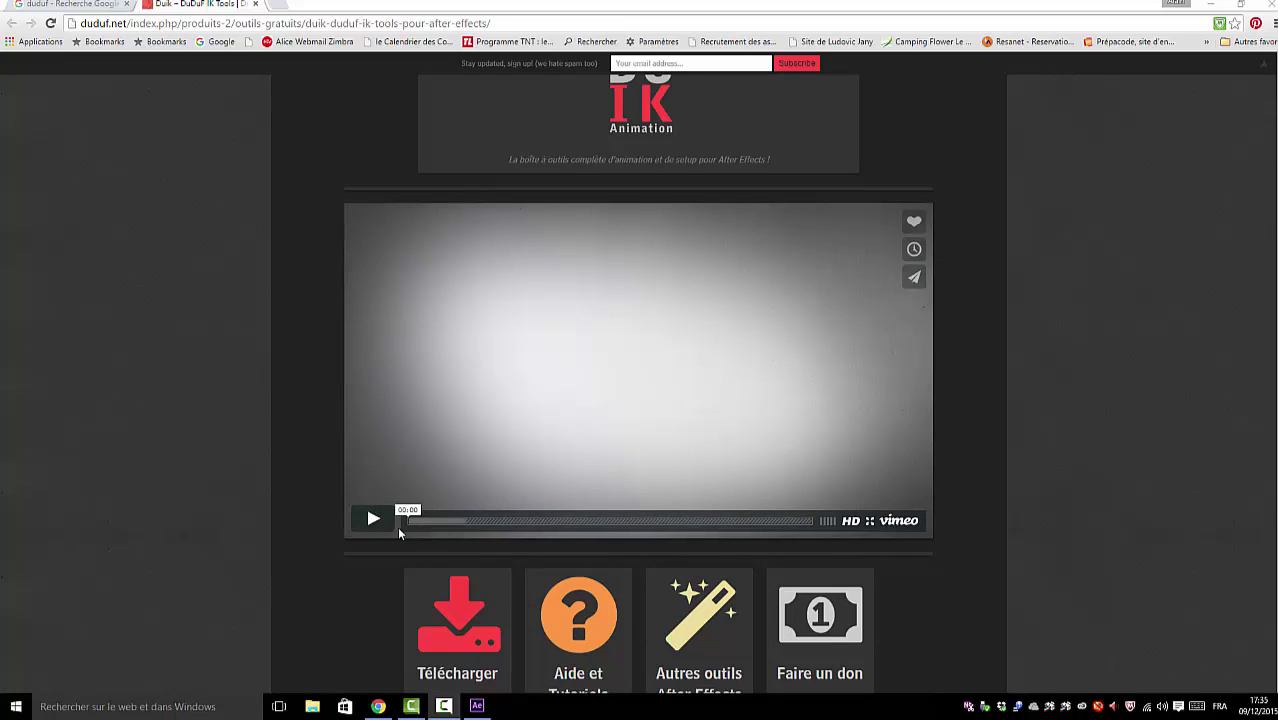
scroll(458, 610, "down", 1)
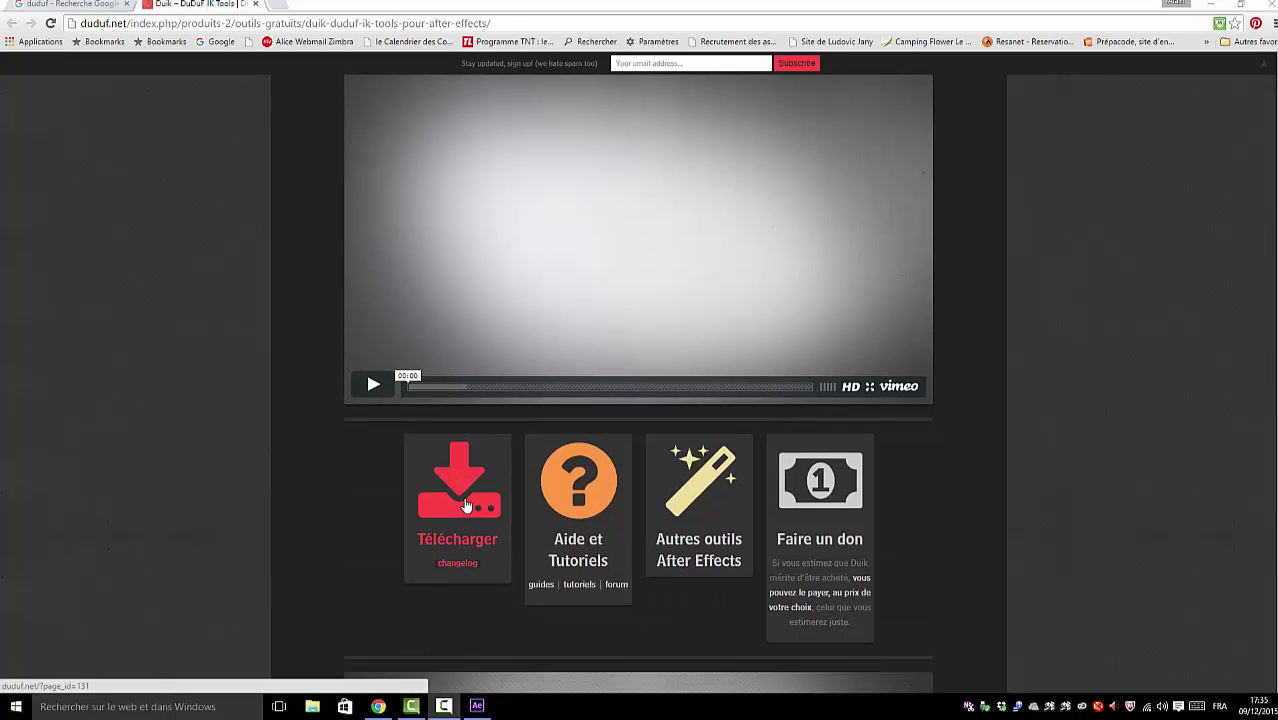
scroll(465, 503, "up", 1)
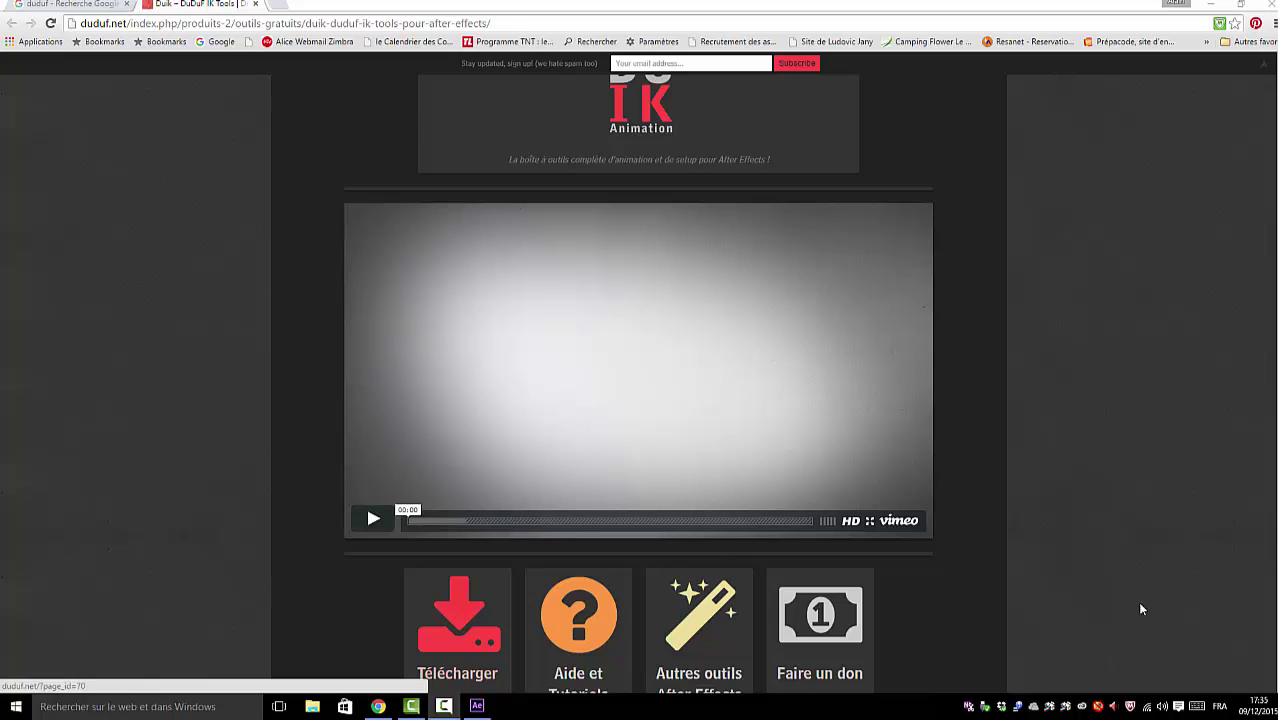
scroll(921, 610, "down", 2)
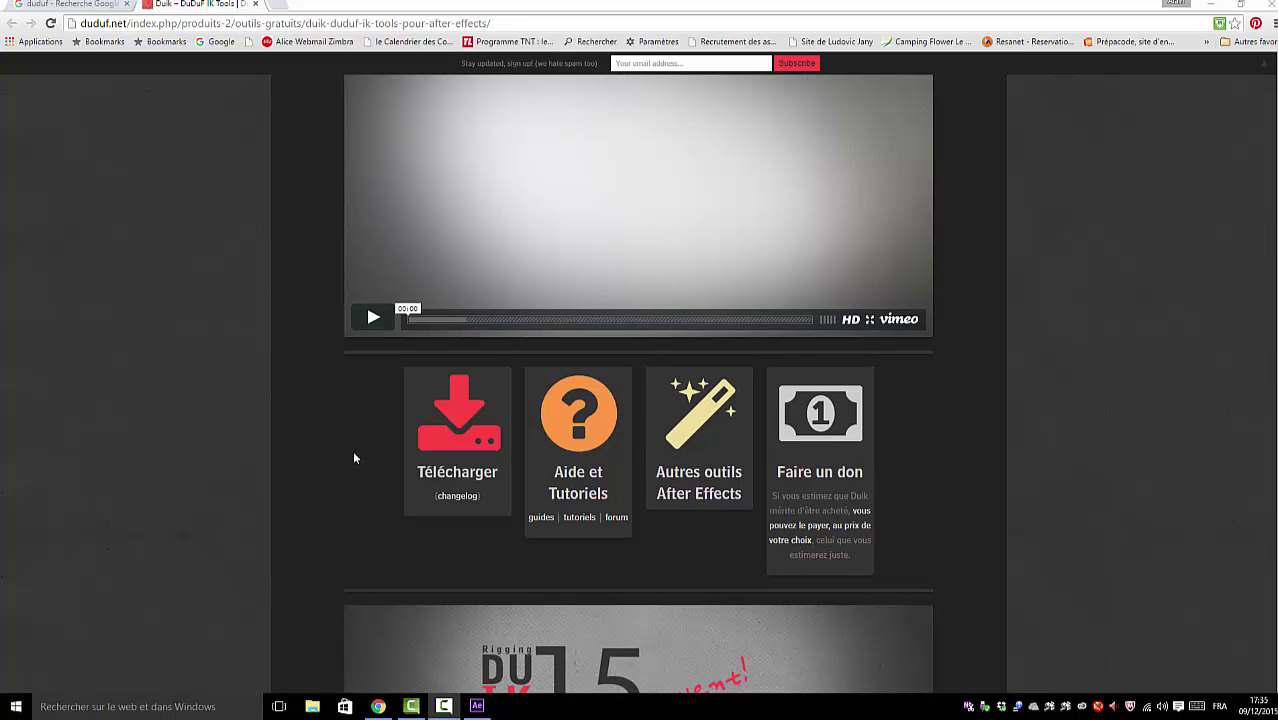
scroll(370, 437, "down", 1)
scroll(370, 437, "up", 4)
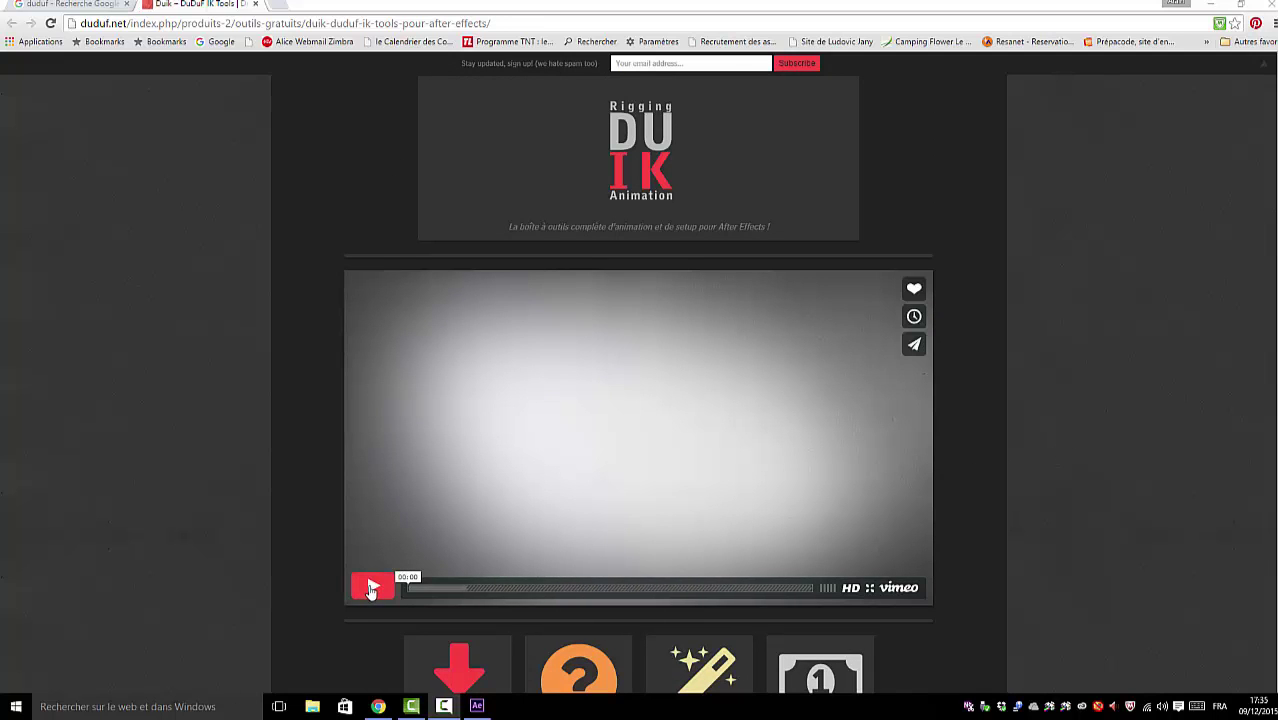
left_click(371, 589)
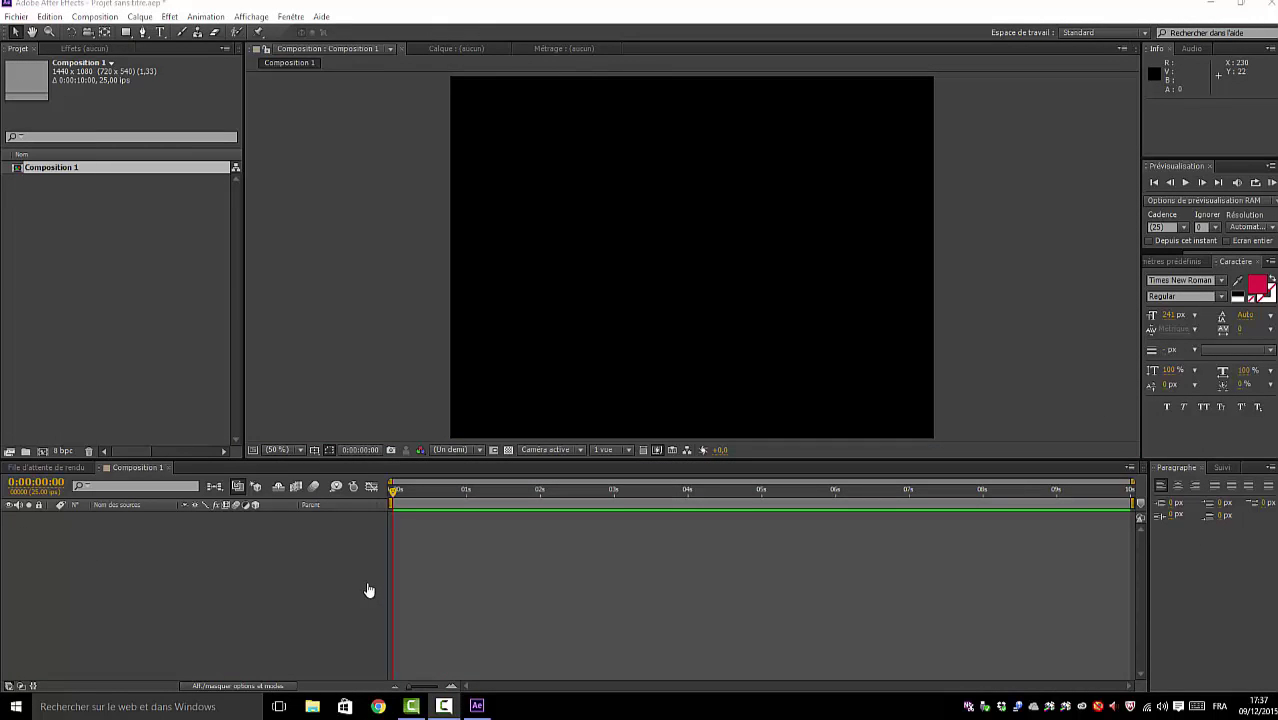
Switch to After Effects and launch the installed Duik.jsx script
key("alt+n")
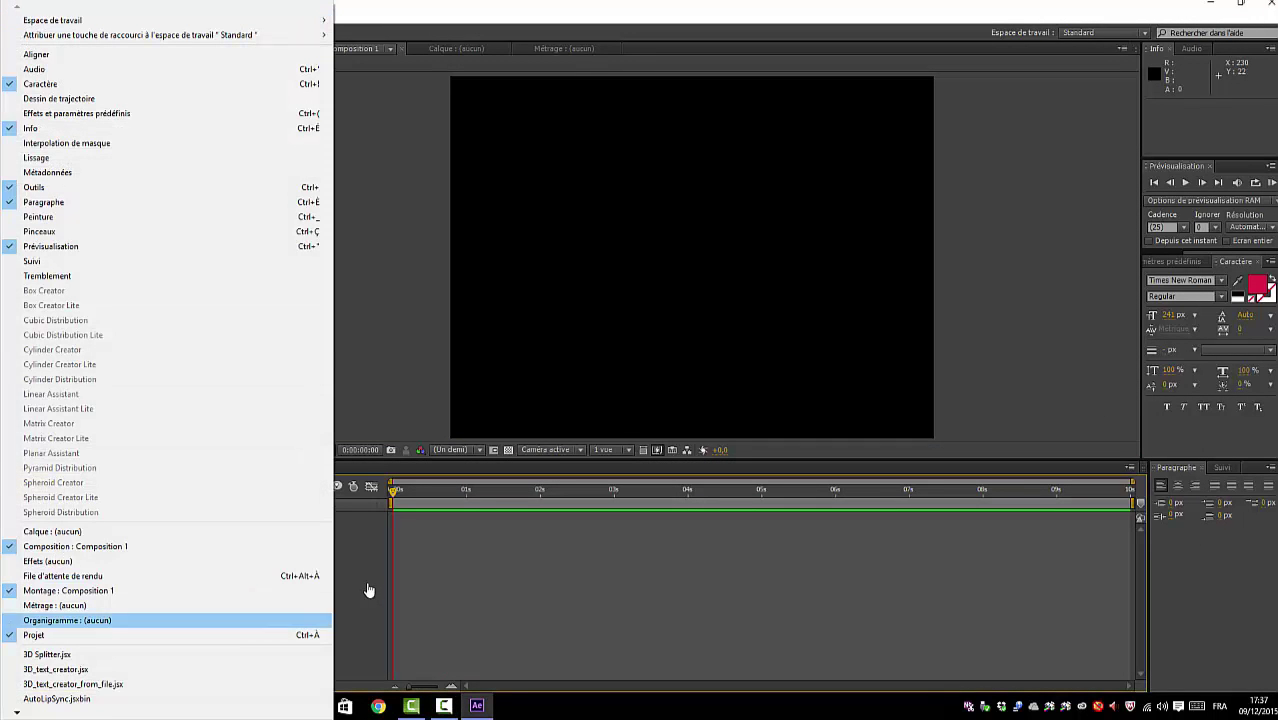
key("Down")
key("Down")
key("Down")
key("Down")
key("Down")
key("Down")
key("Down")
key("Down")
key("Down")
key("Down")
key("Down")
key("Down")
key("Down")
key("Down")
key("Down")
key("Down")
key("Down")
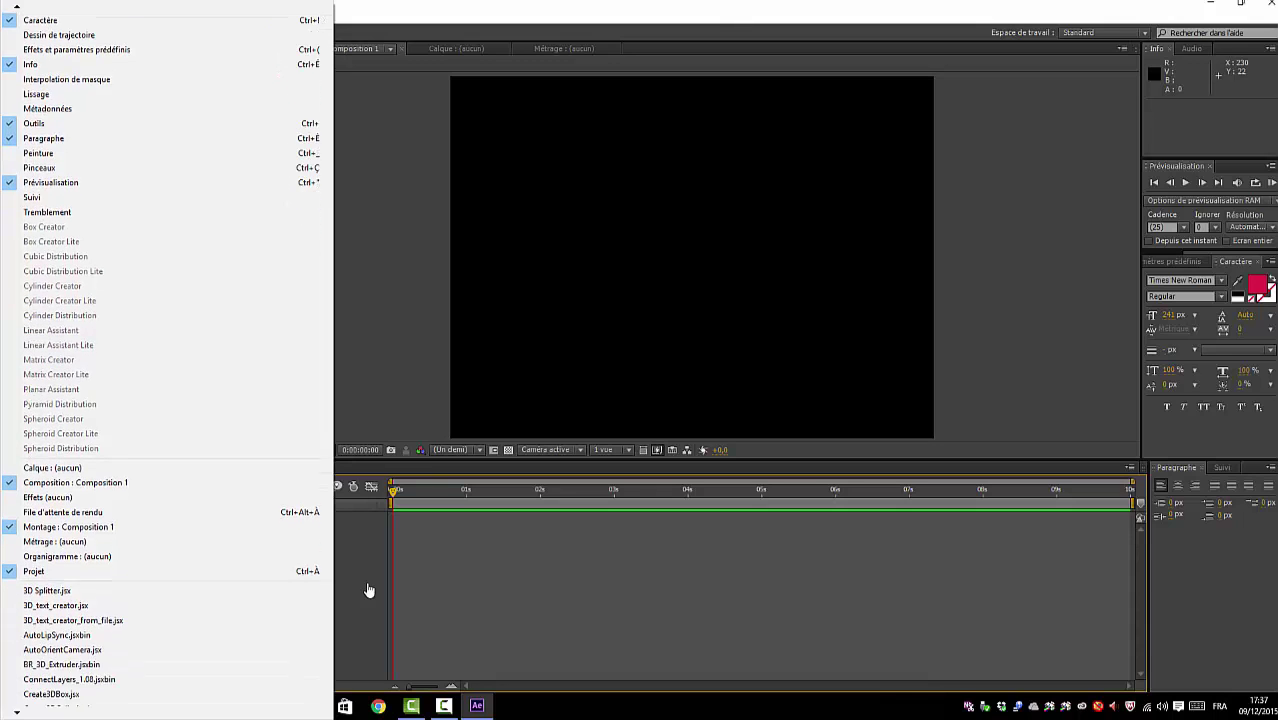
key("Down")
key("Down")
key("Down")
key("Down")
key("Down")
key("Down")
key("Down")
key("Down")
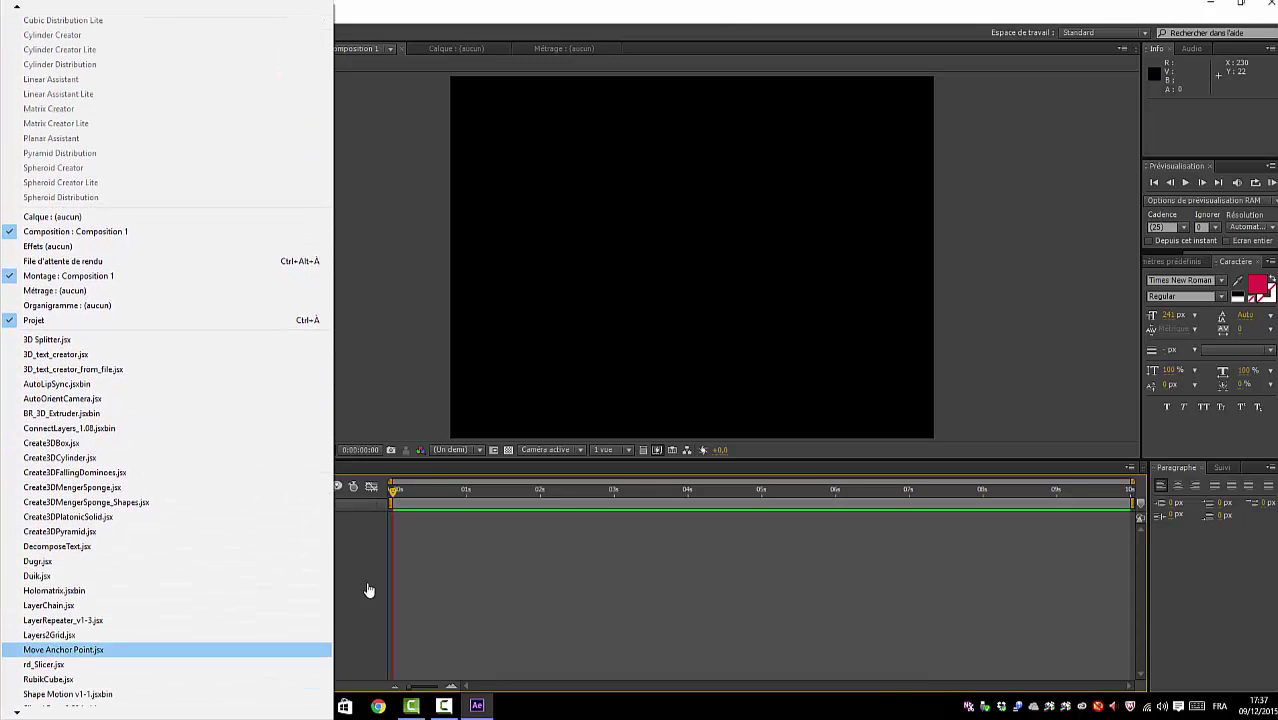
key("Up")
key("Up")
key("Up")
key("Up")
key("Up")
key("Up")
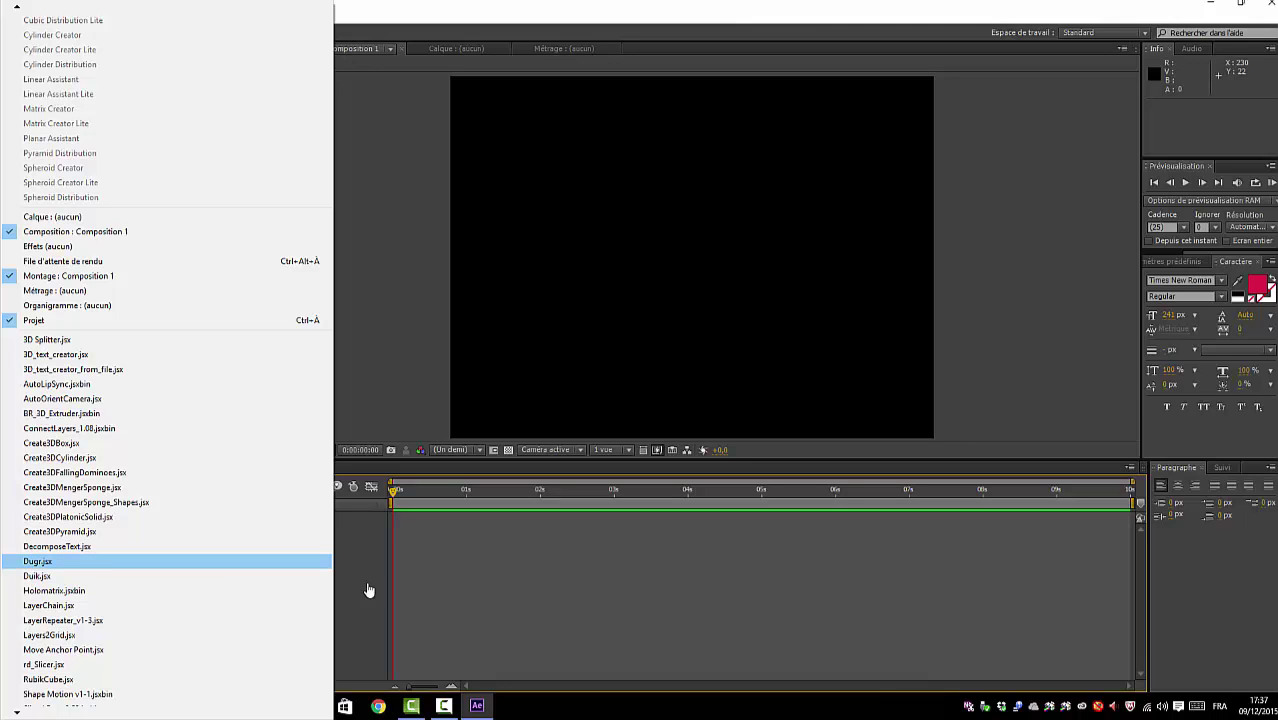
key("Down")
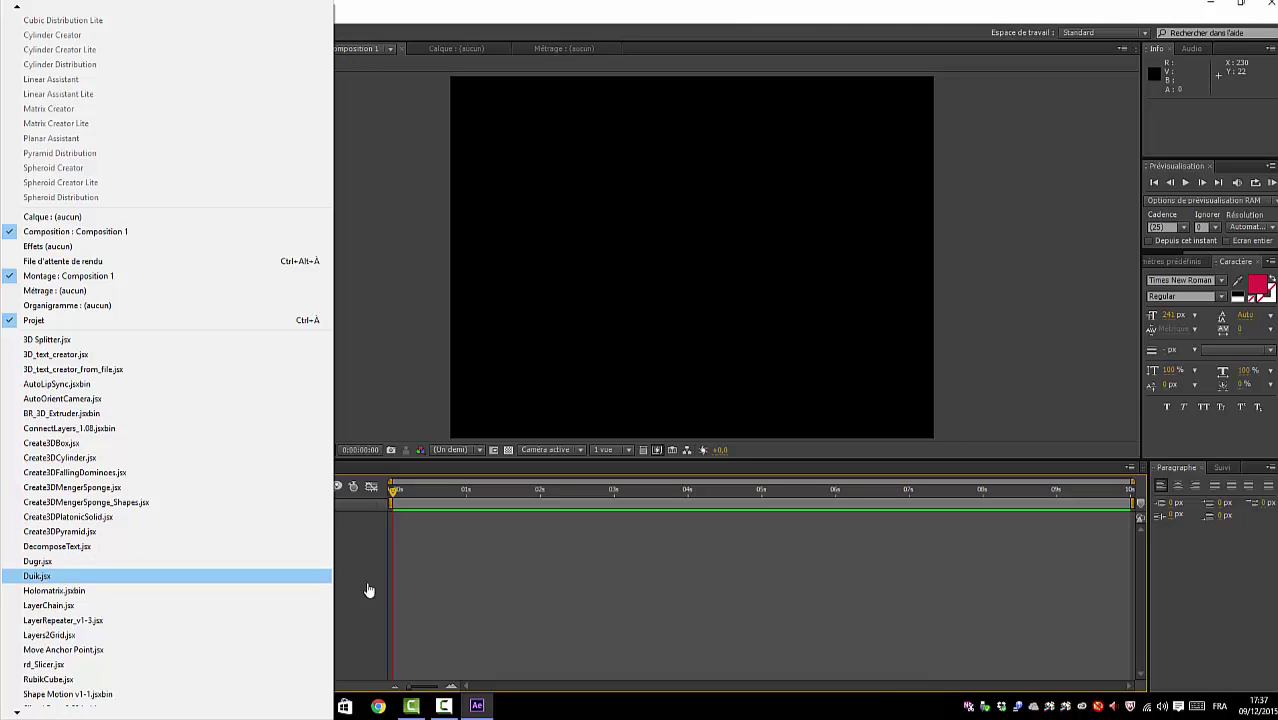
key("Return")
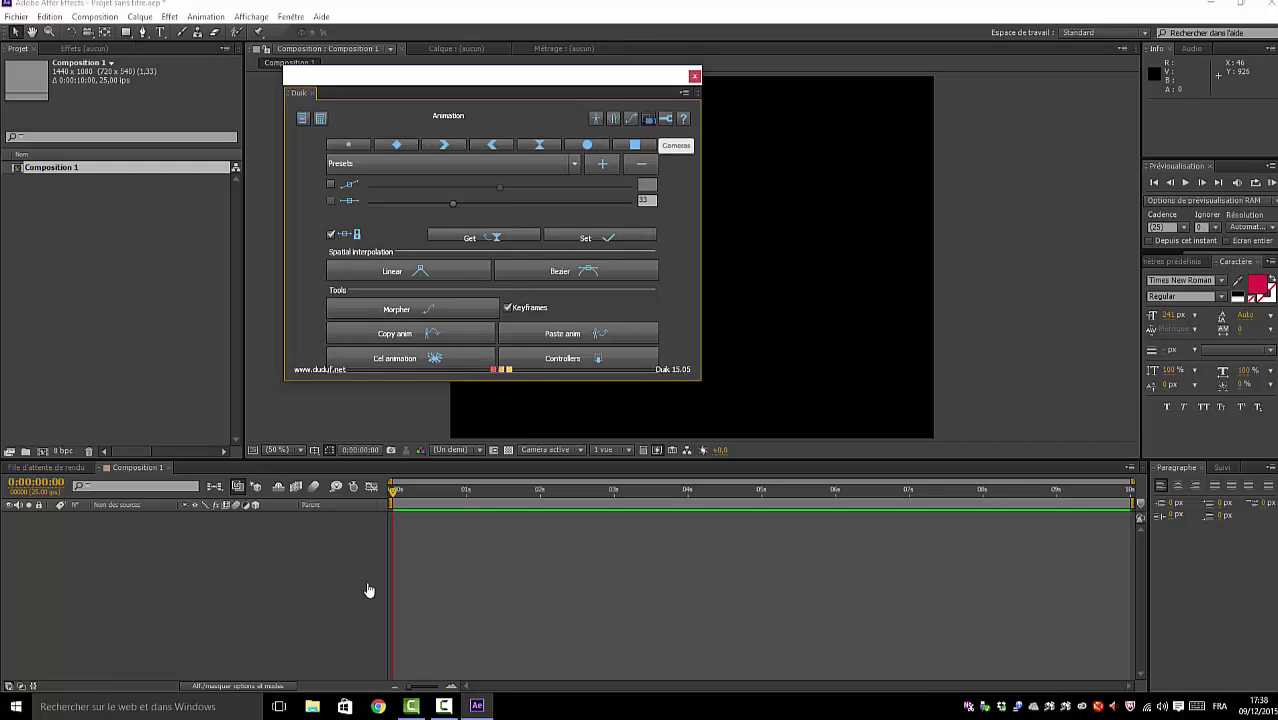
View Duik's Cameras tools, set the interface language to Français in its general settings, and close the Duik window
left_click(648, 118)
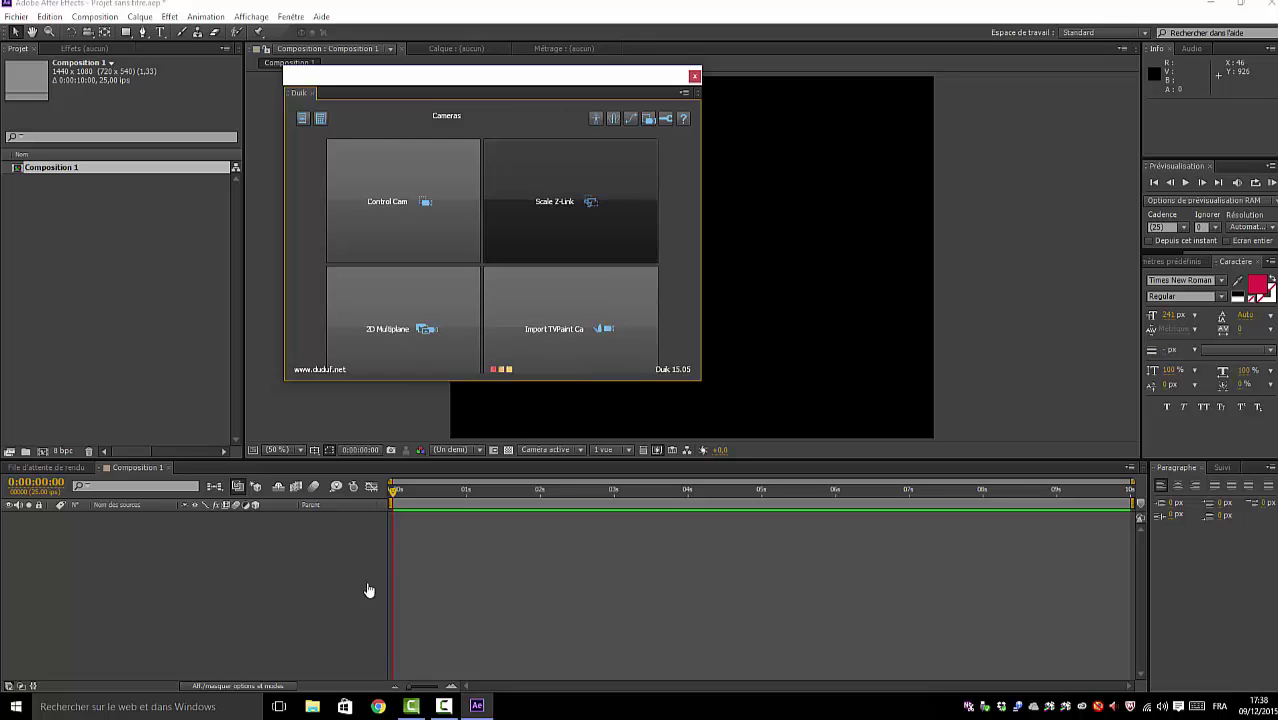
left_click(665, 118)
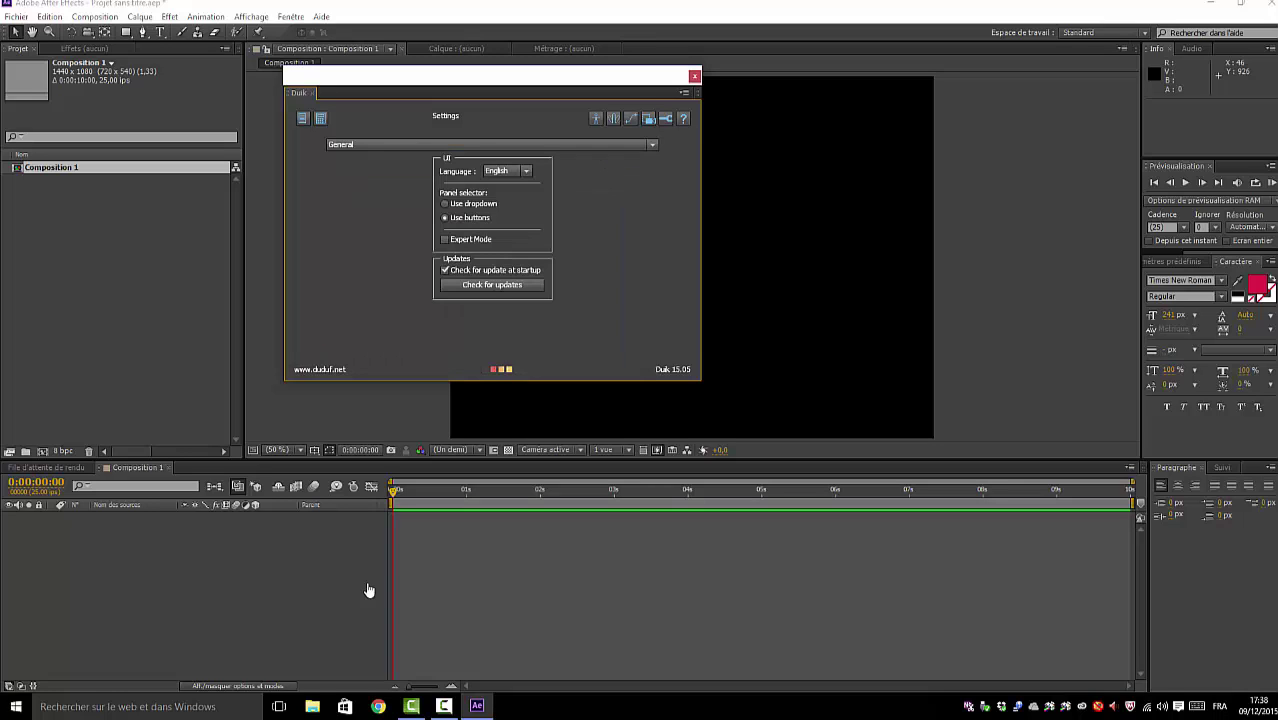
key("alt+Down")
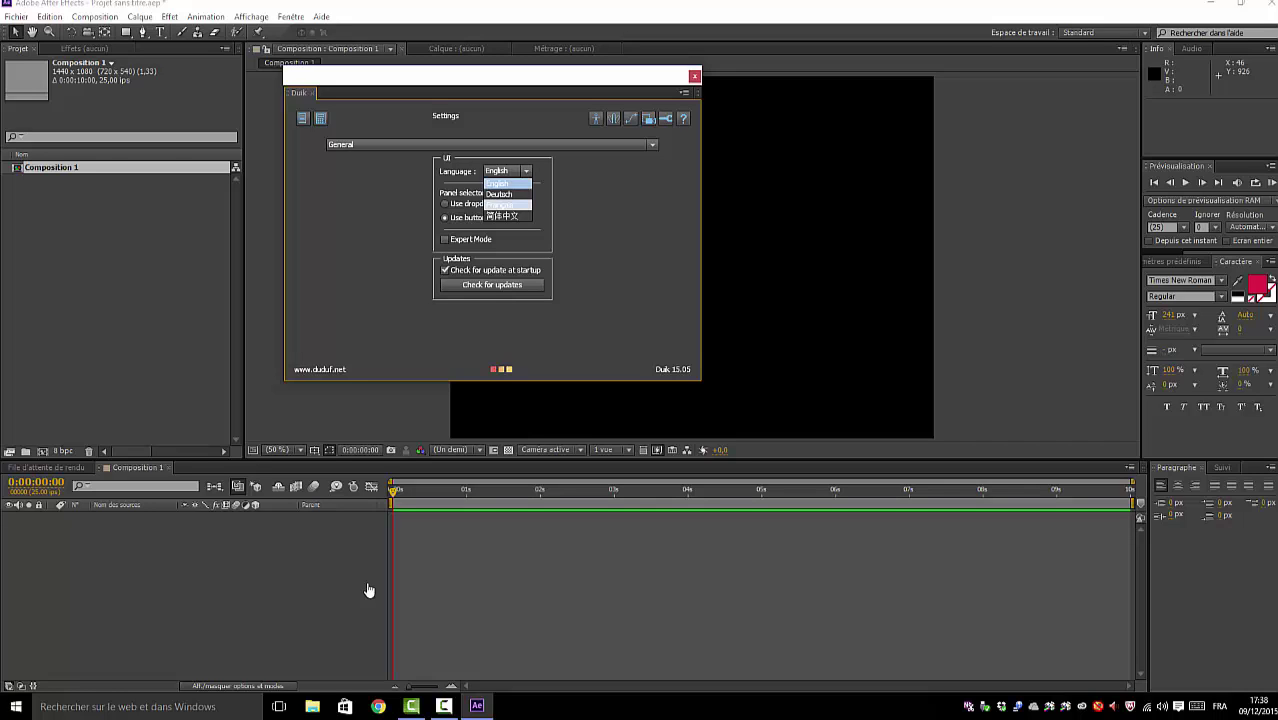
key("Return")
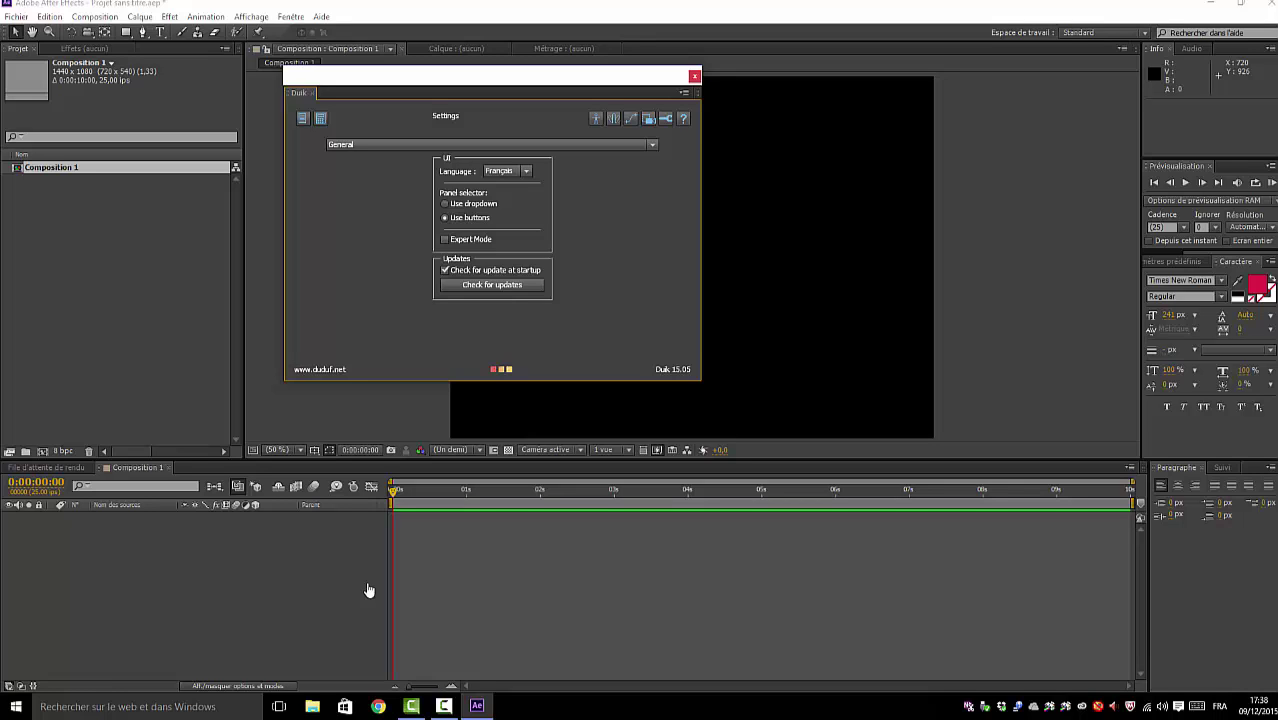
left_click(694, 77)
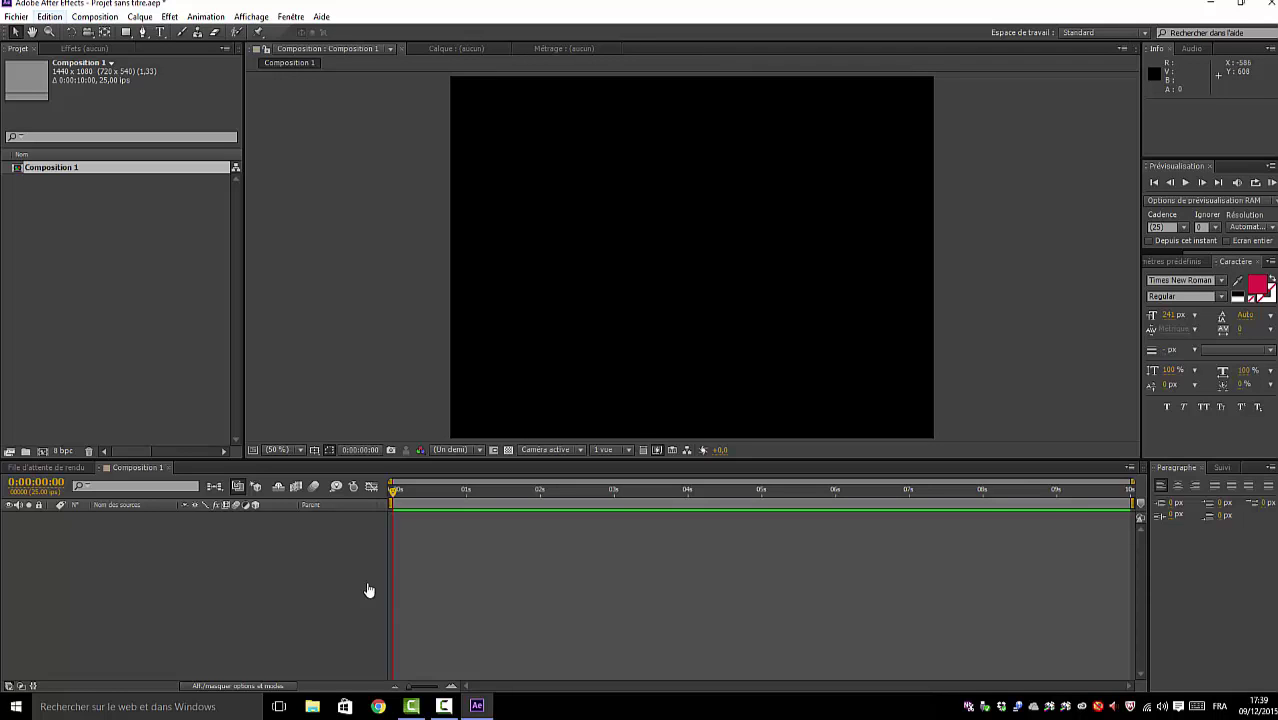
Review the general preferences, including the option allowing scripts to write files and access the network, and accept them
left_click(49, 16)
mouse_move(44, 341)
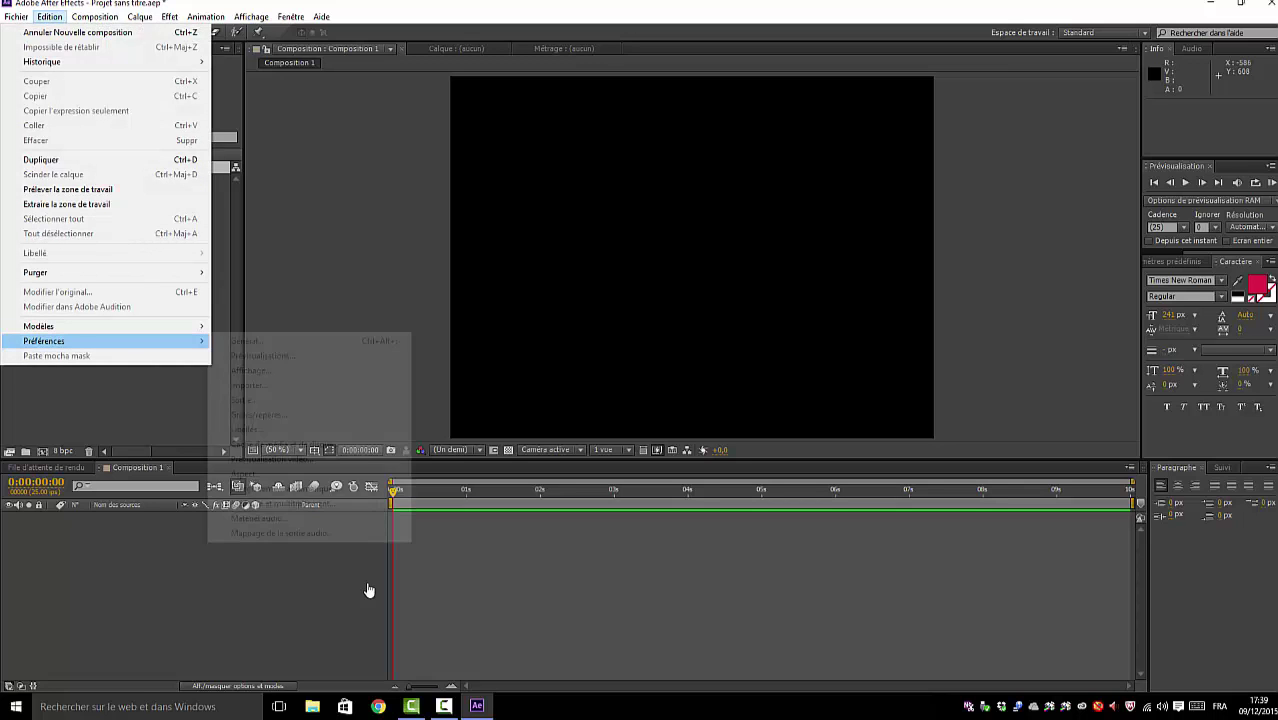
left_click(246, 341)
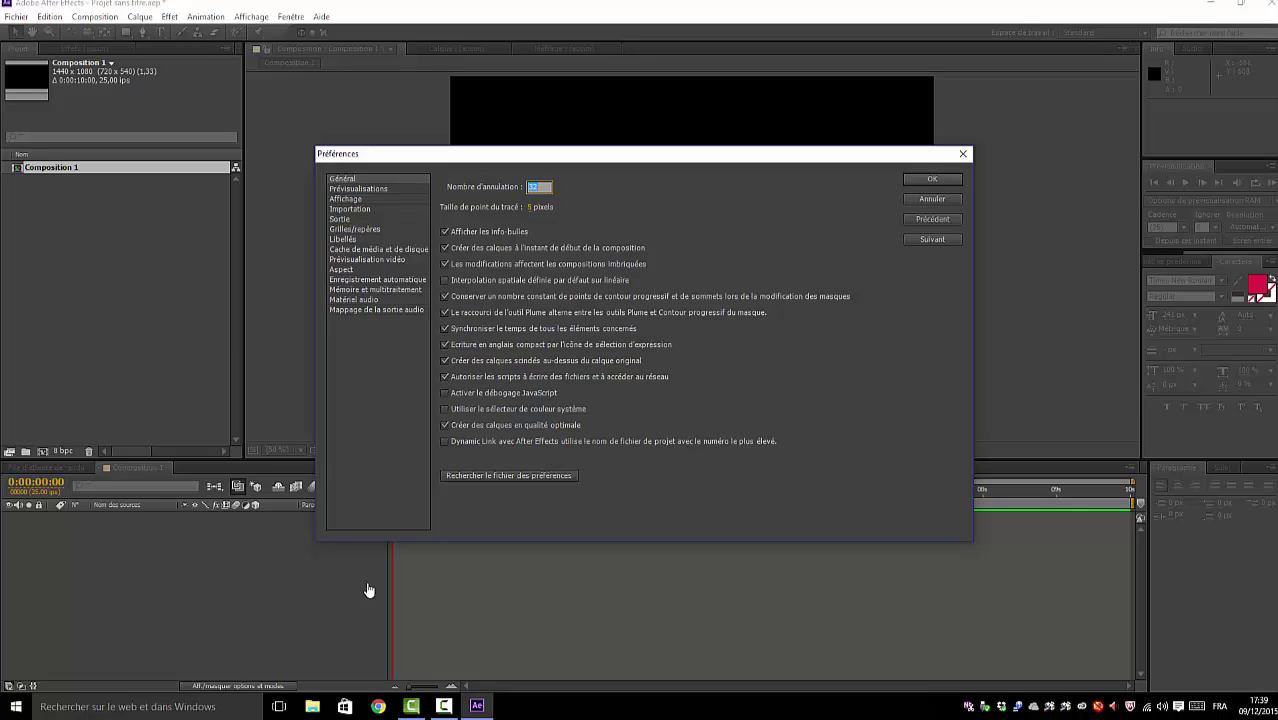
key("Return")
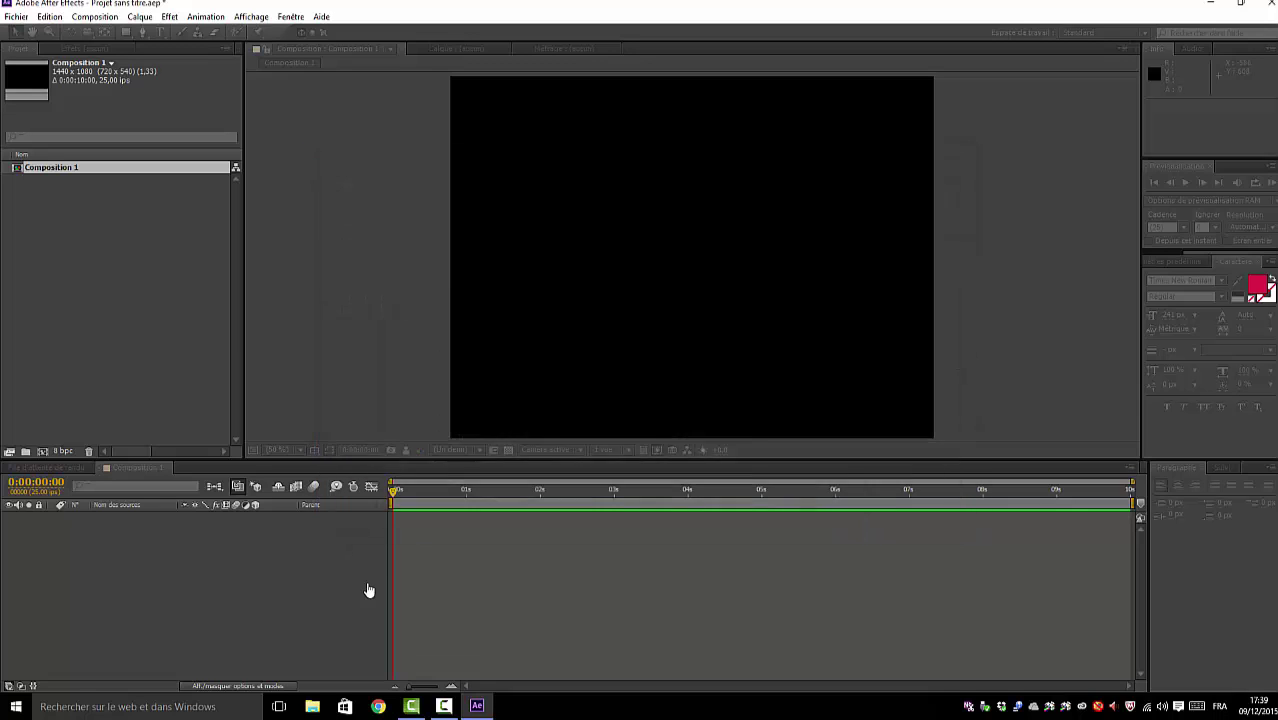